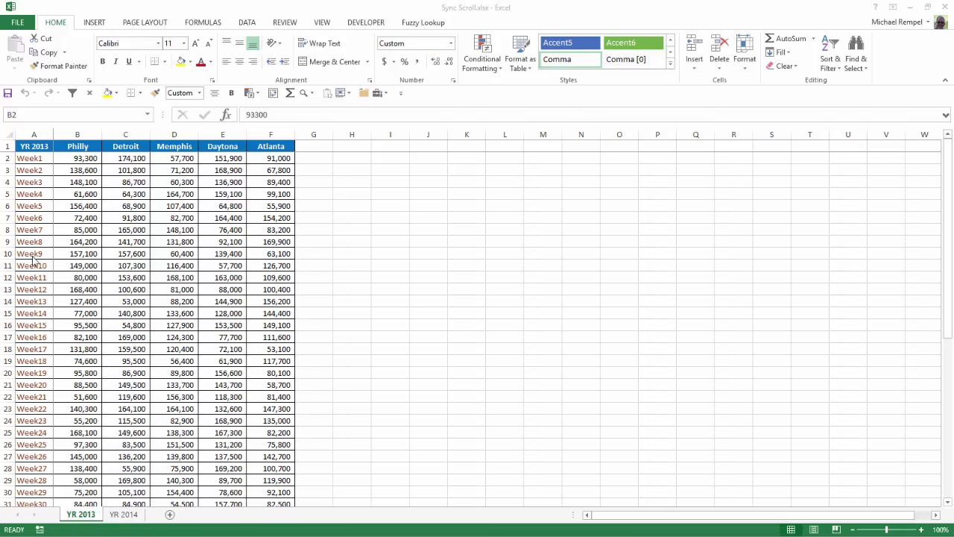
After checking the YR 2014 and YR 2013 sheets, open a New Window of Sync Scroll.xlsx and switch to it.
left_click(123, 515)
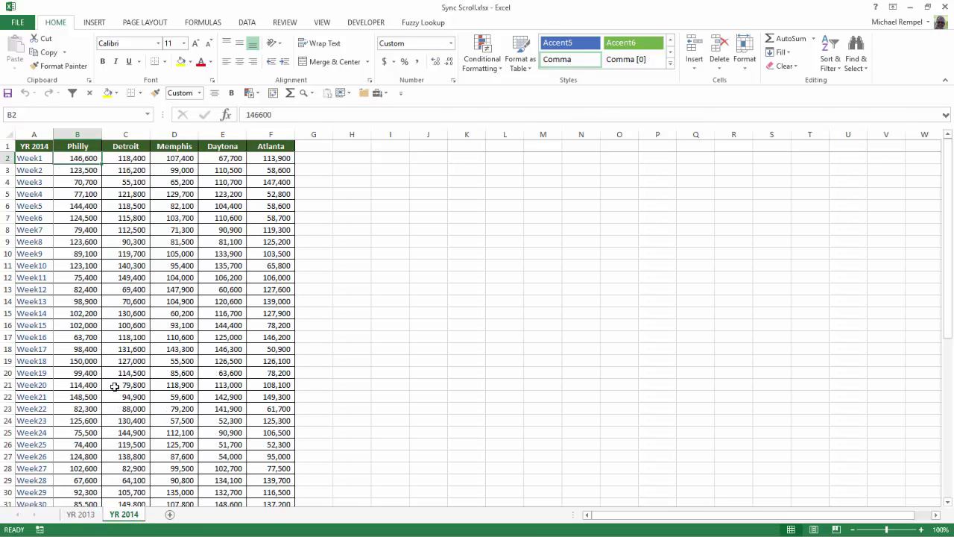
left_click(83, 514)
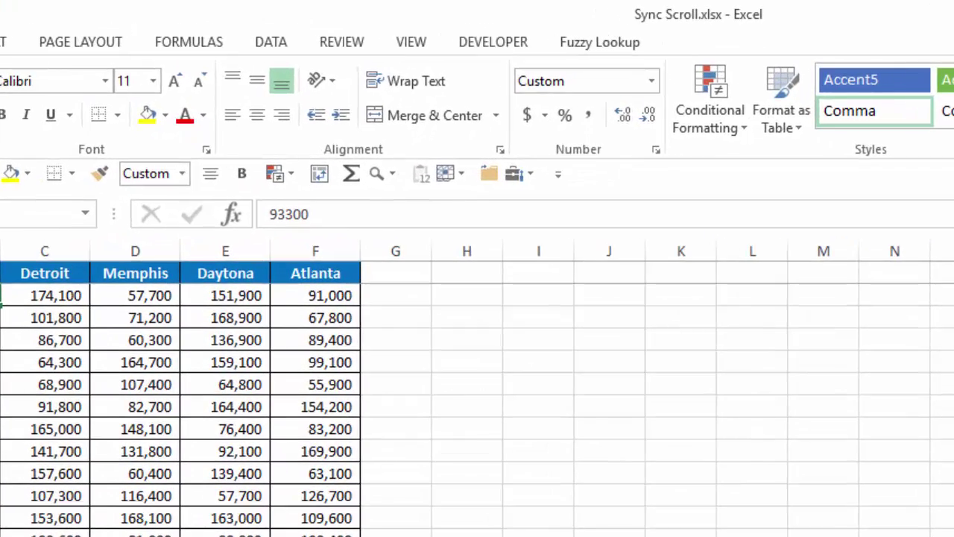
left_click(422, 49)
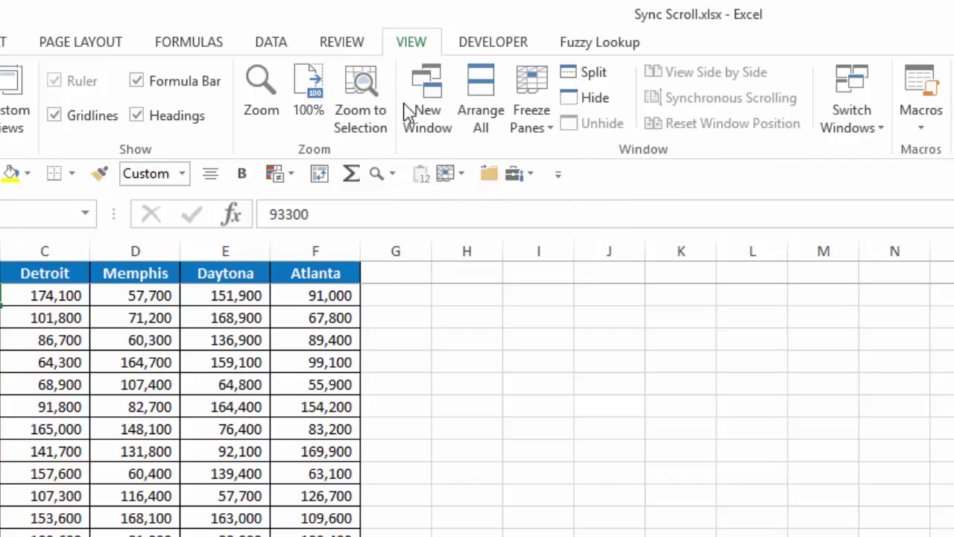
left_click(438, 109)
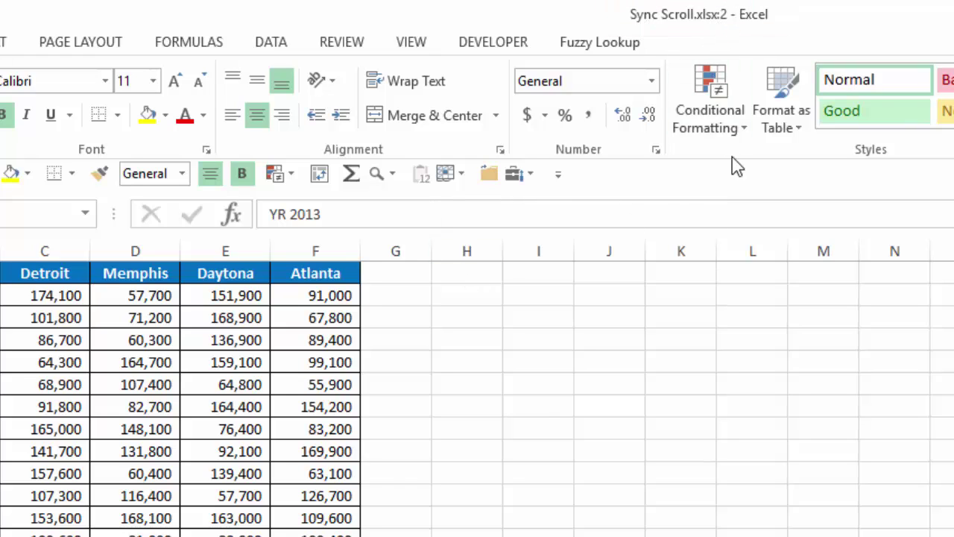
key("ctrl+F6")
key("ctrl+F6")
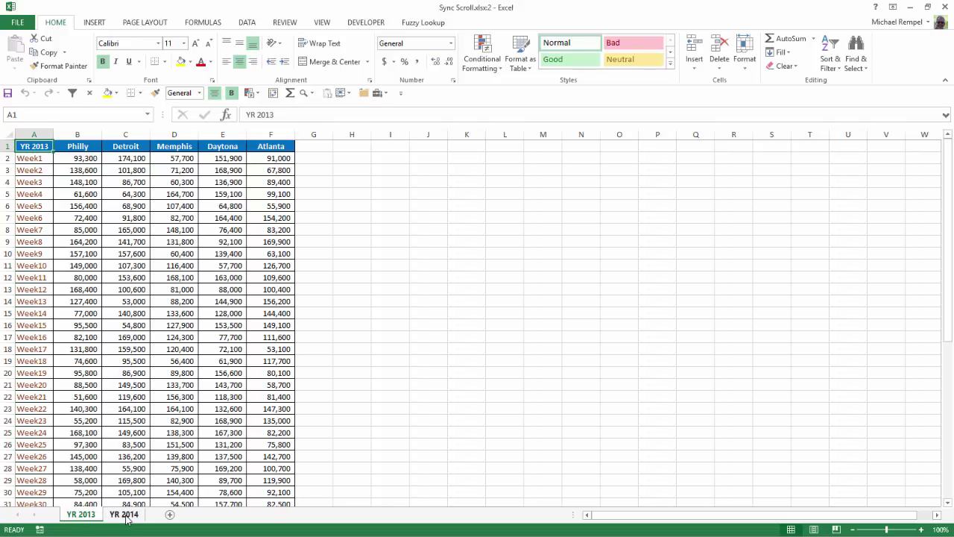
Show the YR 2014 sheet in the second window and compare it with the first window.
left_click(126, 515)
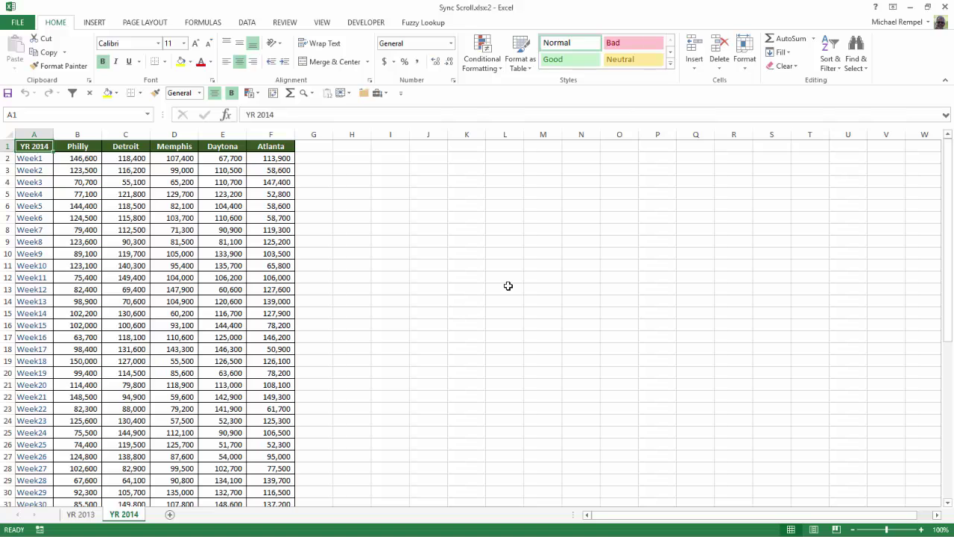
key("alt+Tab")
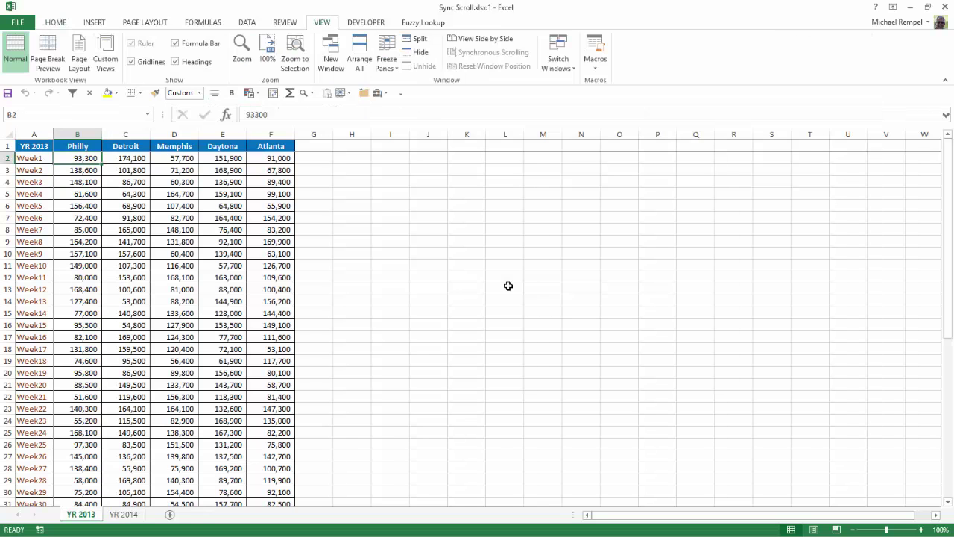
key("alt+Tab")
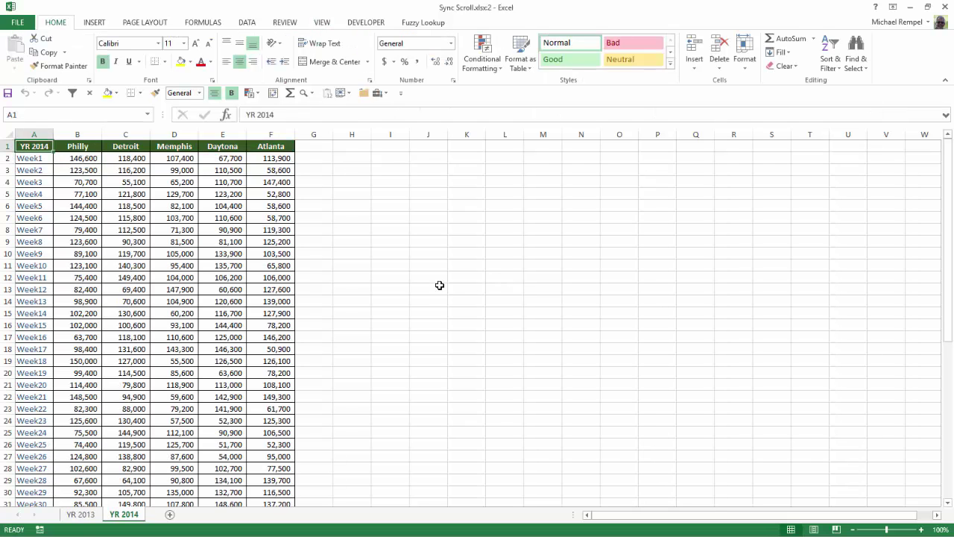
key("alt+Tab")
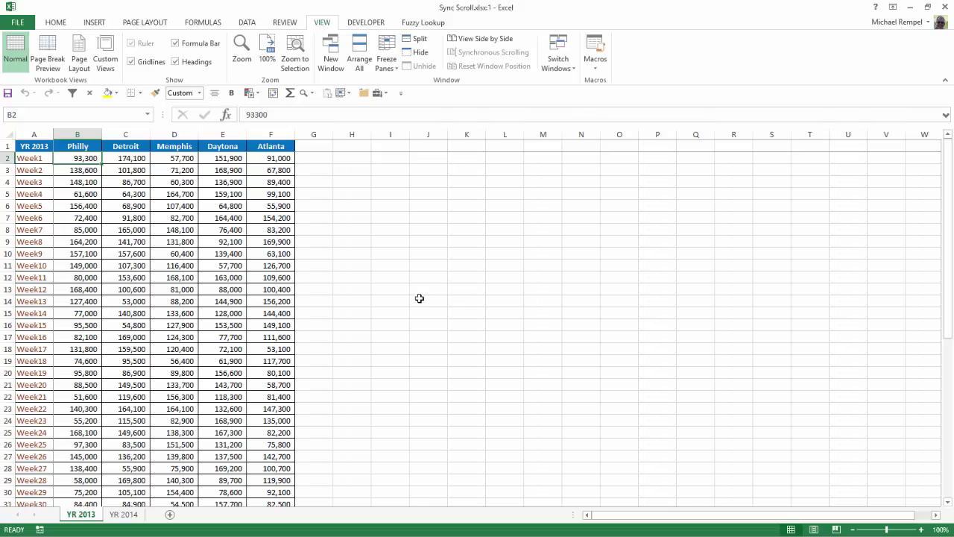
scroll(419, 298, "down", 9)
scroll(420, 299, "up", 8)
scroll(419, 298, "up", 1)
Briefly view YR 2014 in the first window, return it to YR 2013, then scroll the second window.
left_click(128, 516)
scroll(181, 345, "down", 6)
scroll(181, 345, "up", 6)
left_click(78, 515)
key("ctrl+F6")
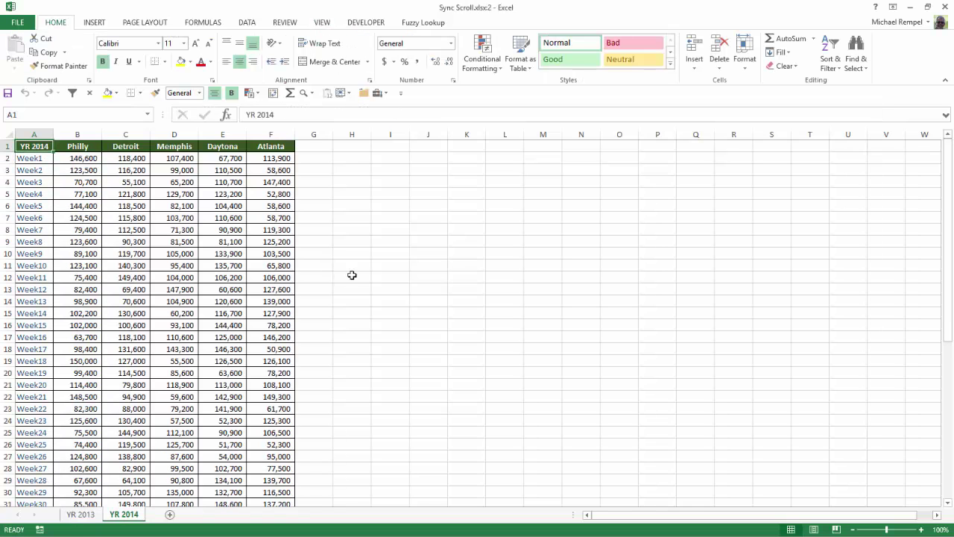
scroll(287, 254, "down", 7)
scroll(286, 255, "up", 6)
scroll(286, 254, "up", 1)
Freeze panes at B2 on the current sheet, locking the header row and Week column.
left_click(75, 159)
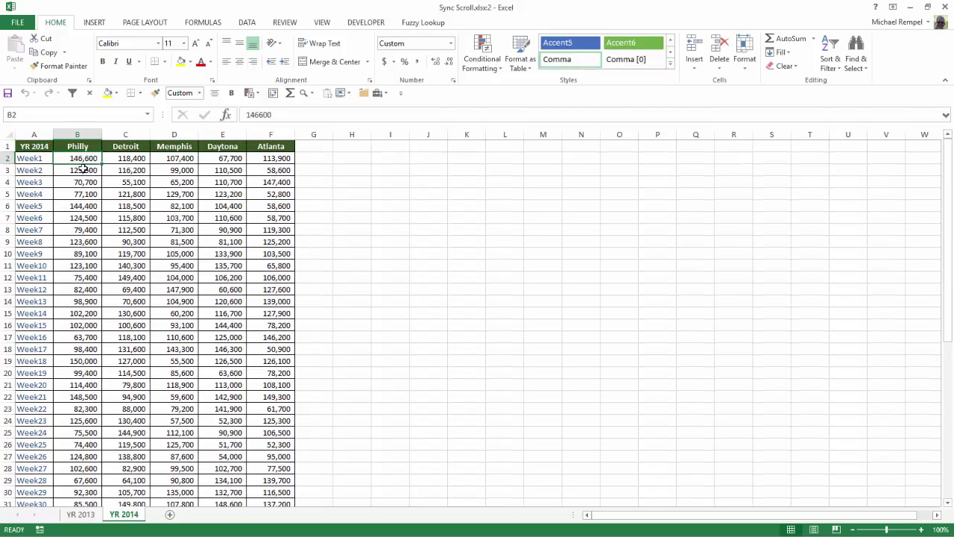
left_click(322, 22)
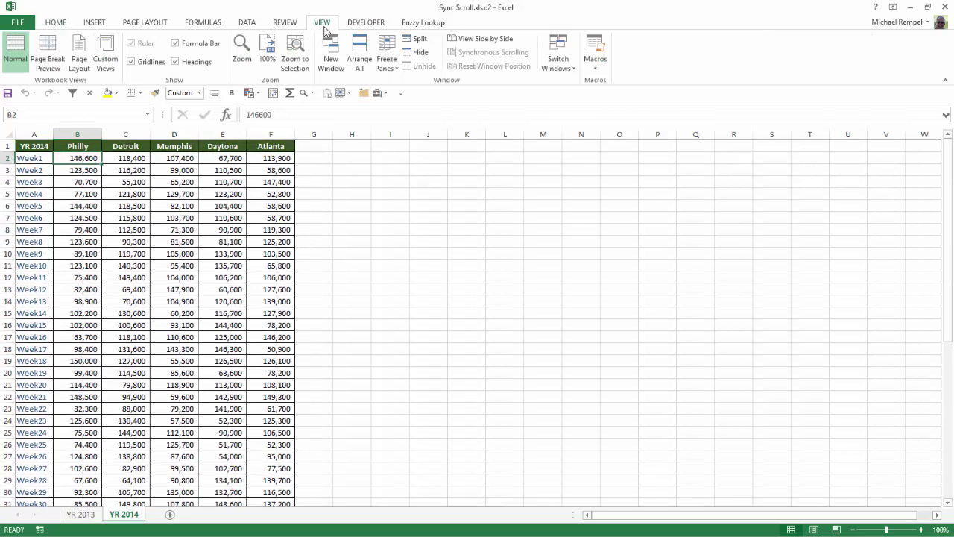
left_click(387, 54)
left_click(428, 83)
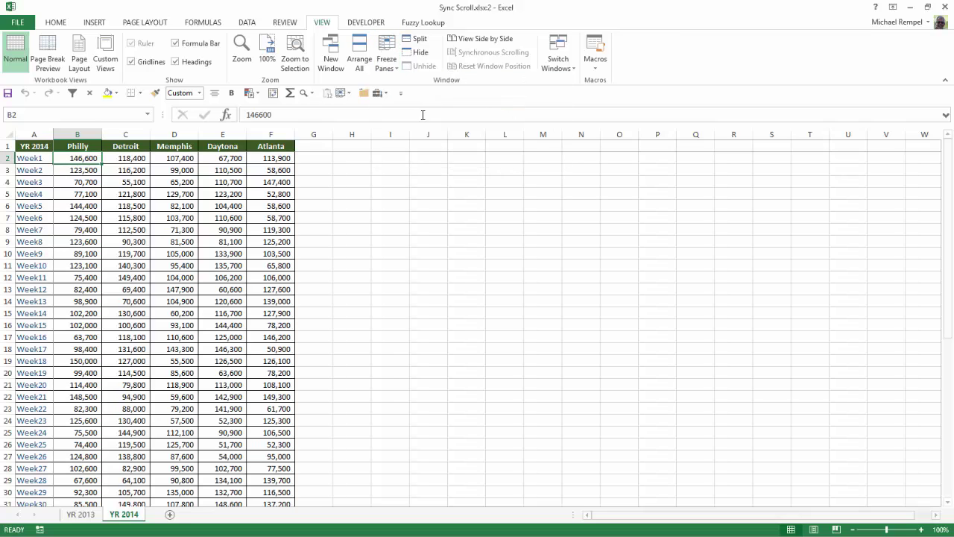
Freeze panes at B2 on the YR 2013 sheet too and scroll to check it.
left_click(82, 515)
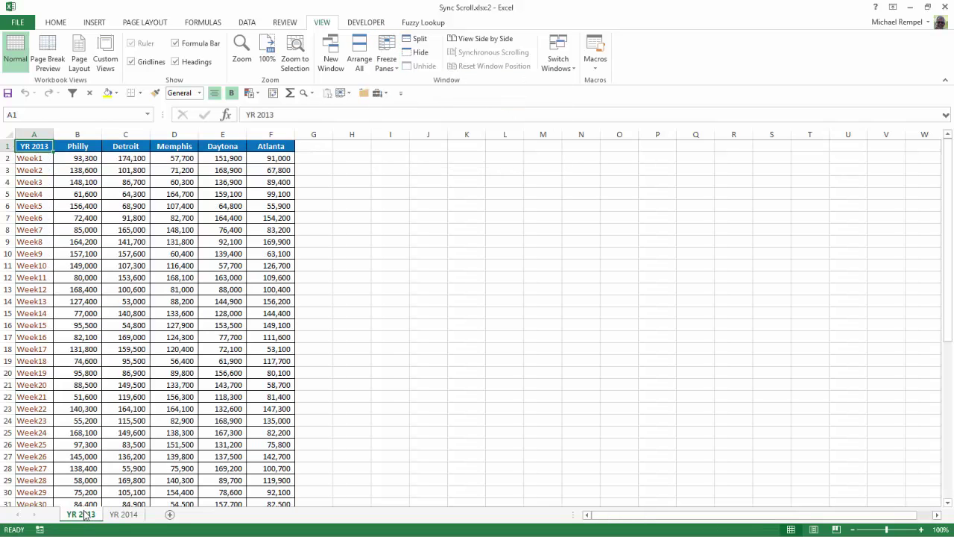
left_click(88, 158)
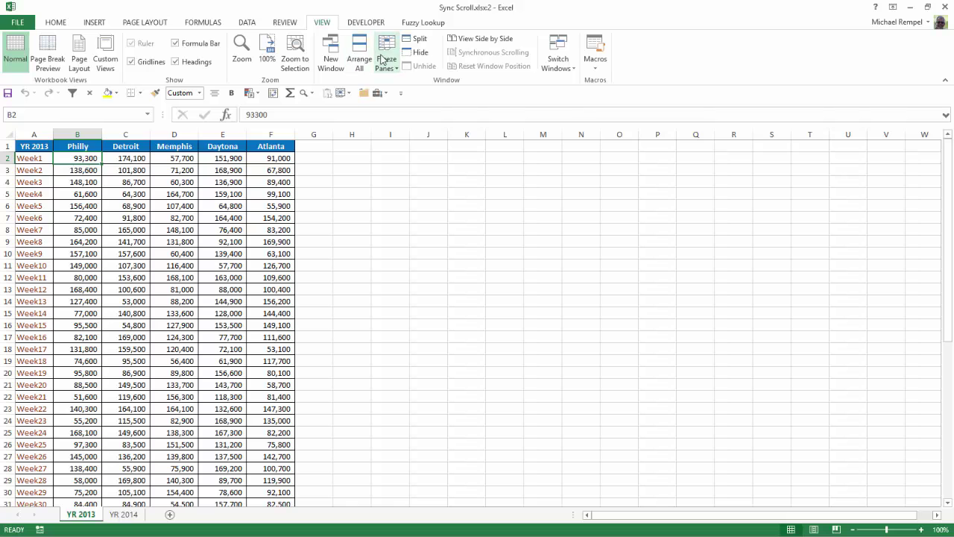
left_click(387, 62)
left_click(426, 88)
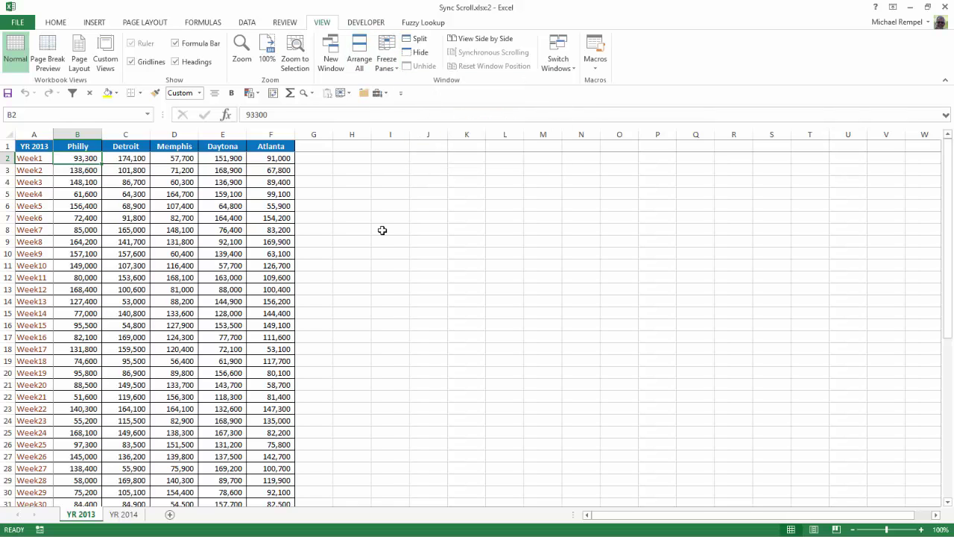
scroll(382, 231, "down", 4)
scroll(382, 230, "down", 4)
scroll(383, 230, "up", 6)
scroll(382, 230, "up", 2)
left_click(477, 39)
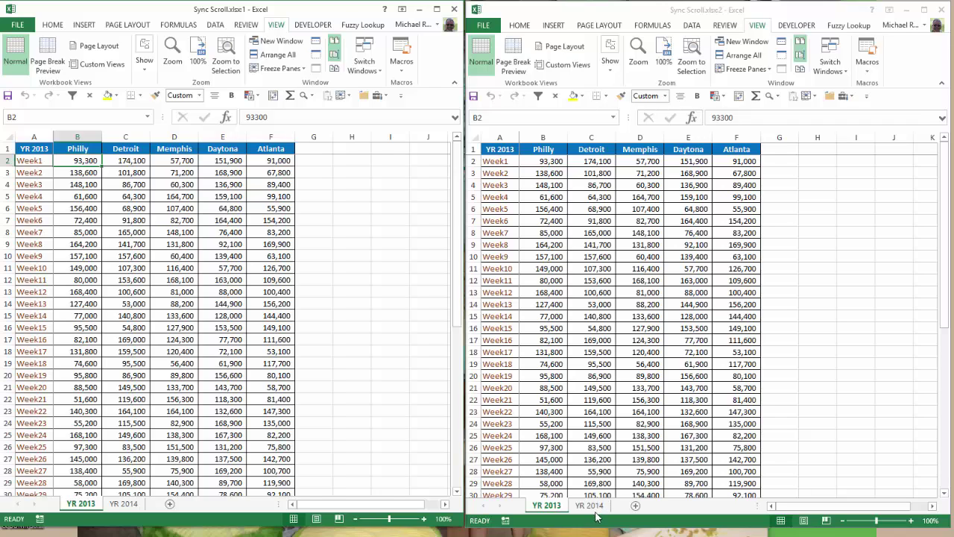
Switch the right window to YR 2014 and scroll both sheets down and back to Week 1.
left_click(594, 515)
left_click(589, 507)
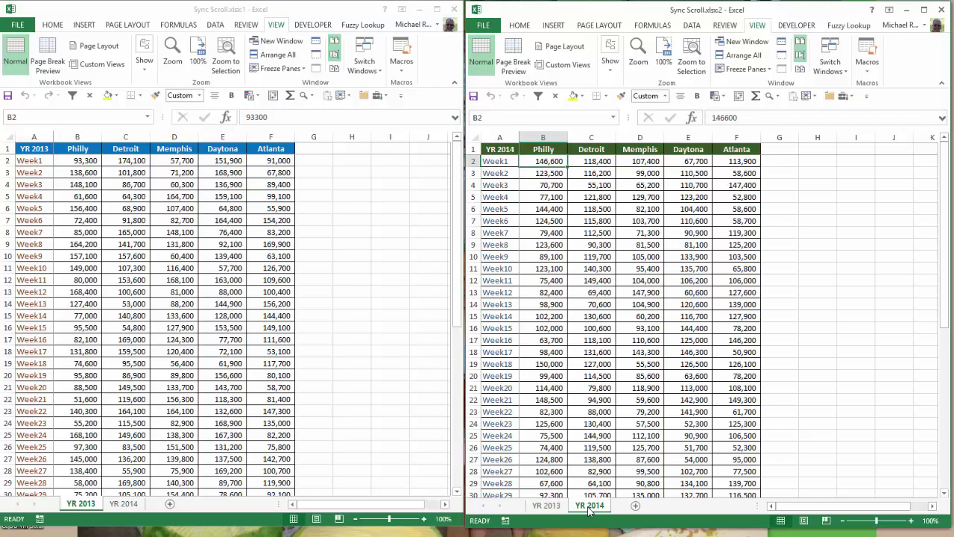
scroll(378, 239, "down", 4)
scroll(378, 240, "down", 5)
scroll(378, 239, "down", 1)
scroll(378, 239, "down", 4)
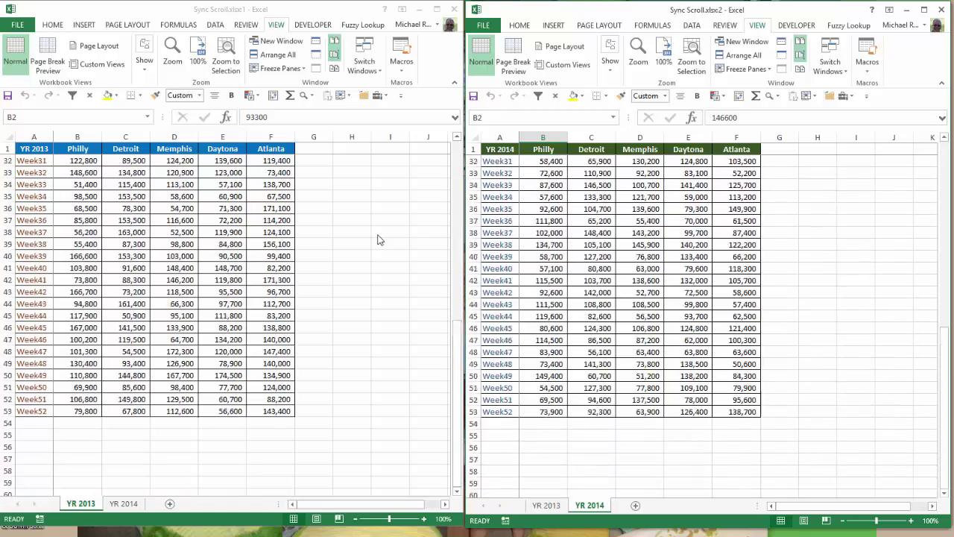
scroll(378, 239, "up", 6)
scroll(378, 240, "up", 3)
scroll(378, 239, "up", 6)
scroll(378, 240, "down", 6)
scroll(378, 239, "down", 3)
scroll(378, 239, "down", 6)
scroll(378, 239, "up", 5)
scroll(155, 413, "up", 6)
scroll(155, 413, "up", 4)
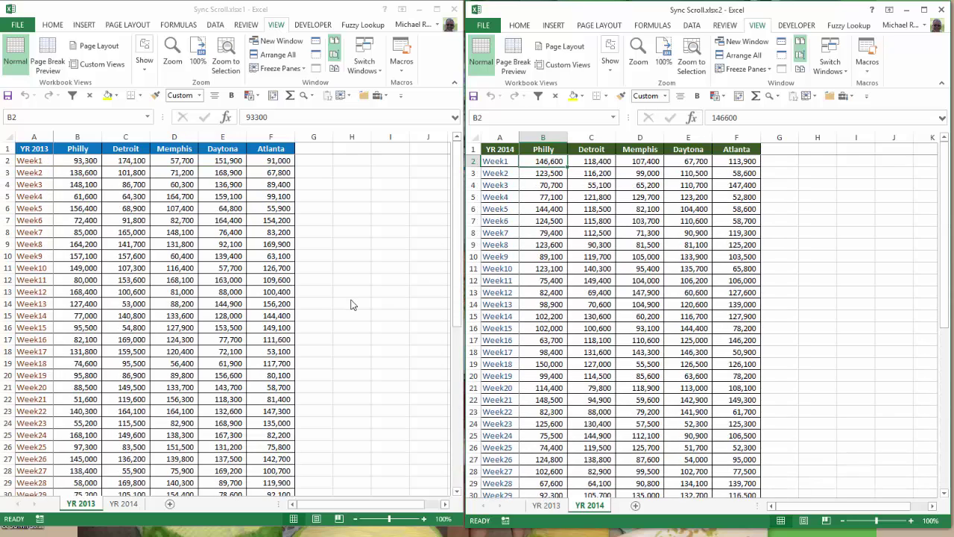
Activate the left workbook window and scroll its sheet.
left_click(293, 14)
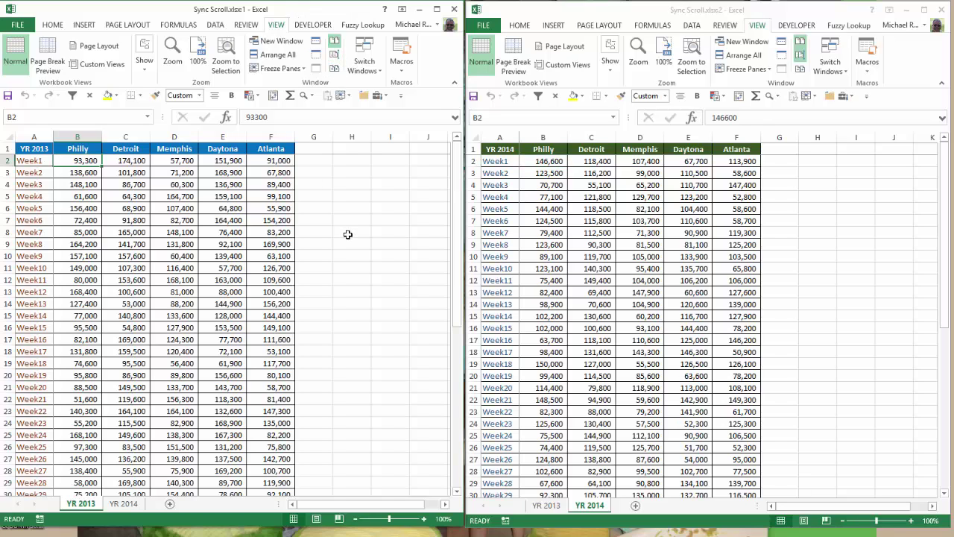
scroll(348, 234, "down", 10)
scroll(348, 234, "up", 3)
scroll(347, 233, "up", 7)
Turn on Synchronous Scrolling and scroll both year sheets to Week 19 and back to Week 1.
left_click(334, 54)
scroll(373, 274, "down", 7)
scroll(374, 275, "down", 2)
scroll(374, 275, "down", 2)
scroll(374, 274, "up", 5)
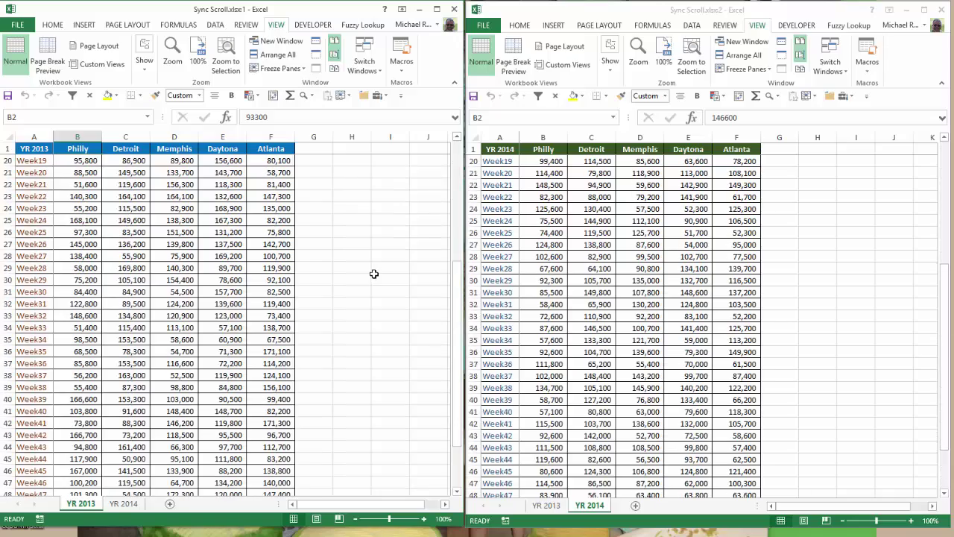
scroll(374, 274, "up", 6)
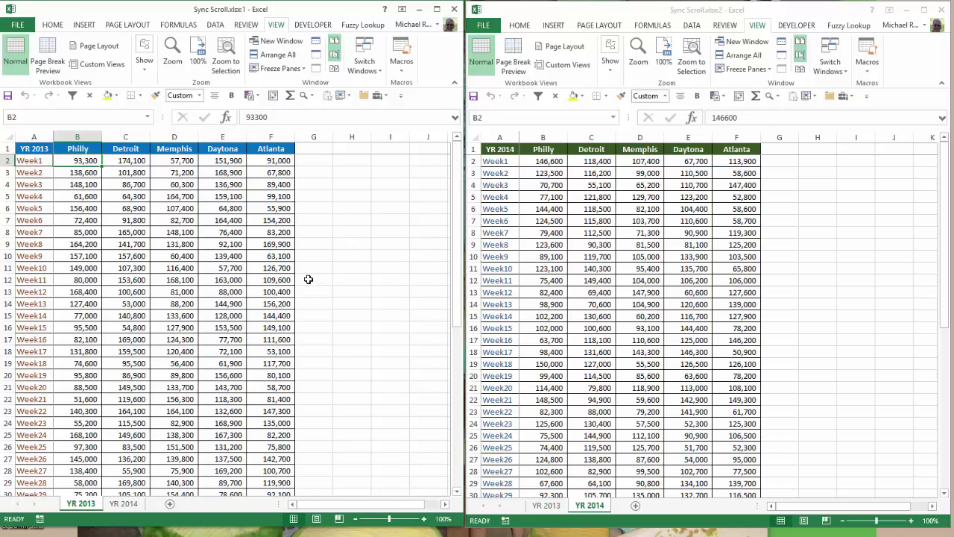
left_click(546, 506)
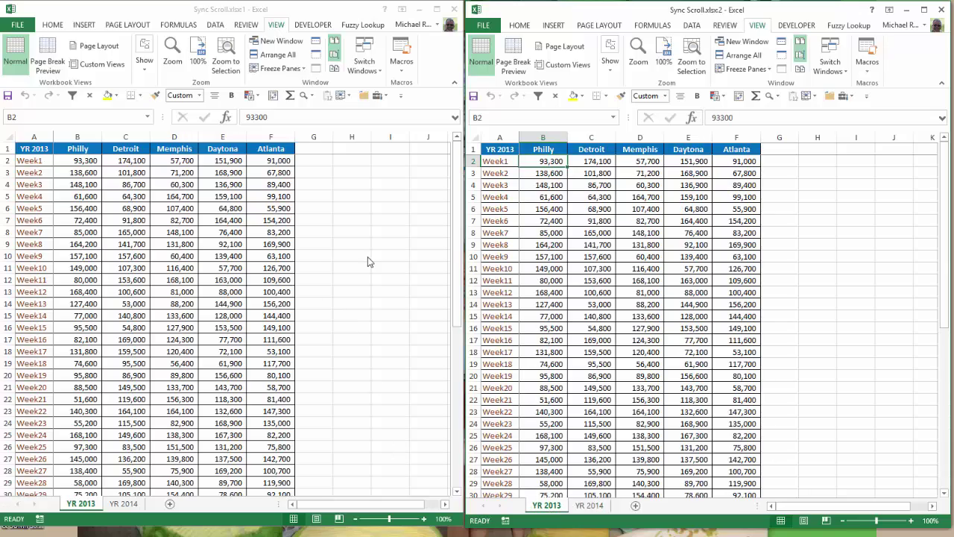
scroll(368, 256, "down", 5)
scroll(368, 257, "down", 5)
scroll(367, 257, "up", 8)
left_click(95, 189)
left_click_drag(88, 160, 270, 175)
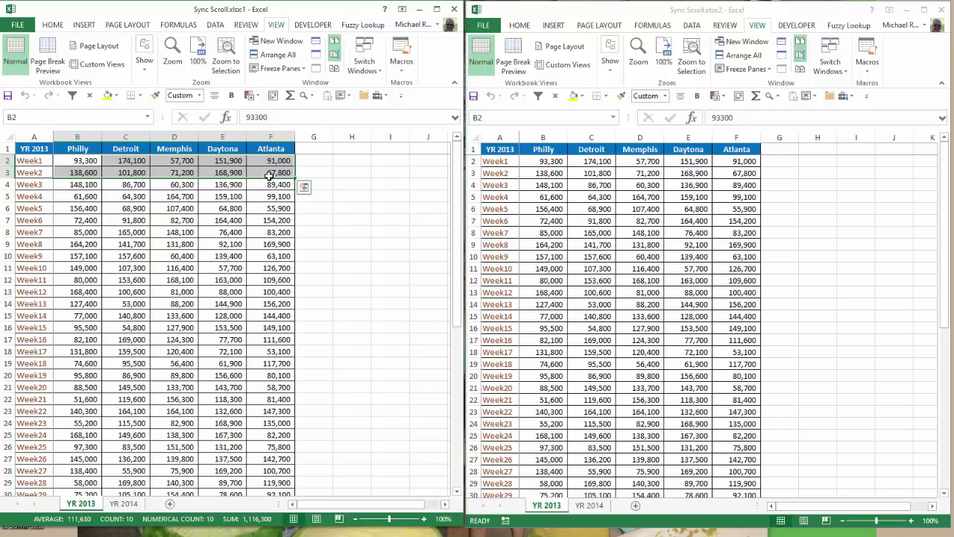
key("Delete")
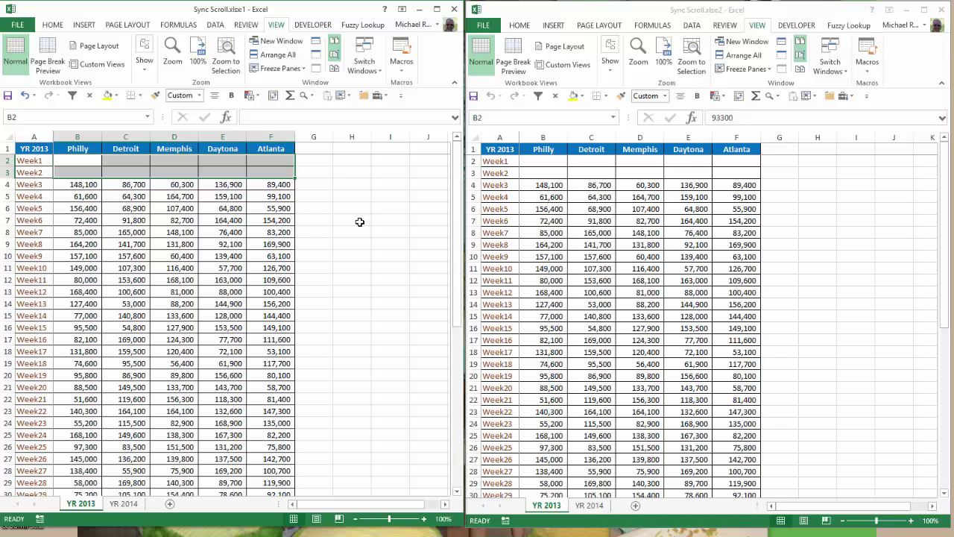
key("ctrl+z")
left_click(184, 193)
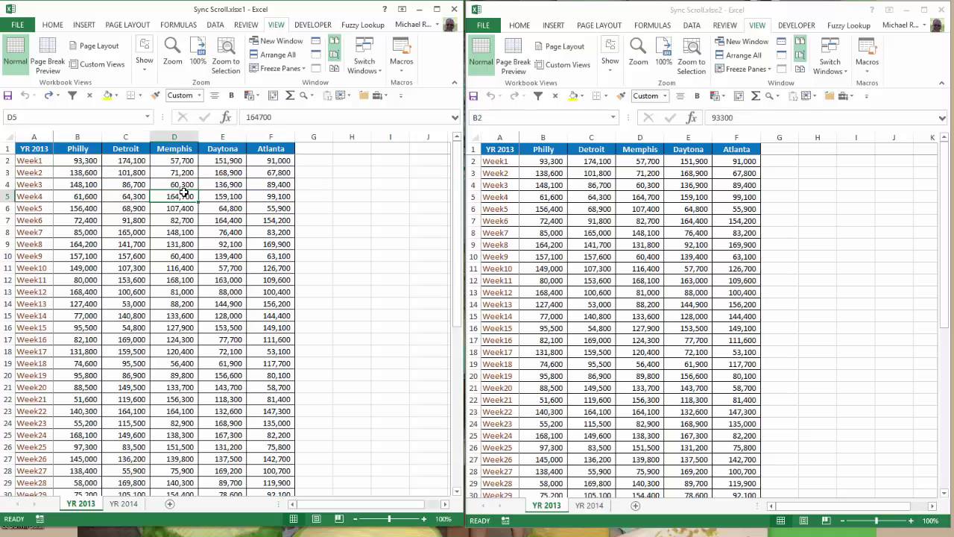